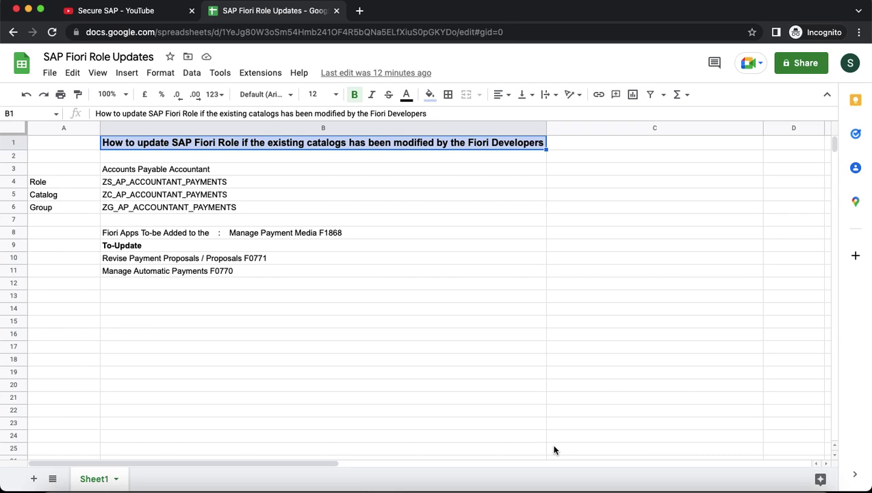
Check the launchpad Payment group, then copy catalog ID ZC_AP_ACCOUNTANT_PAYMENTS from cell B5.
{"action": "key", "text": "super+Tab"}
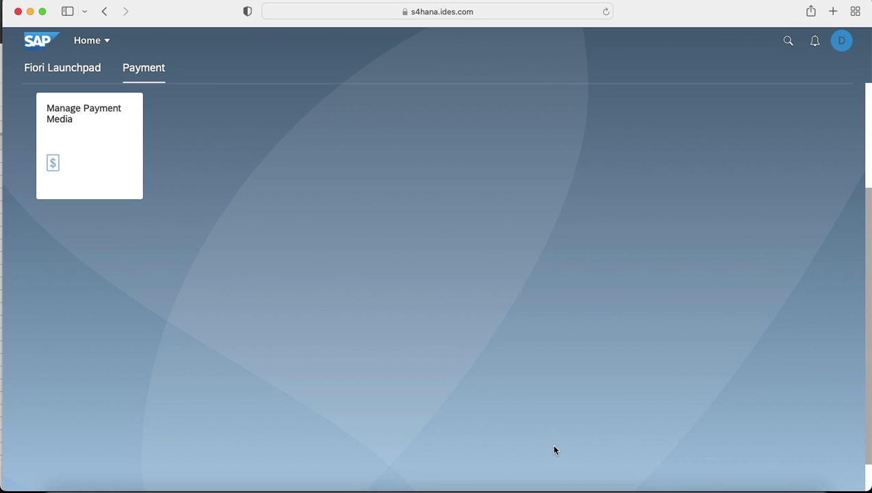
{"action": "key", "text": "super+Tab"}
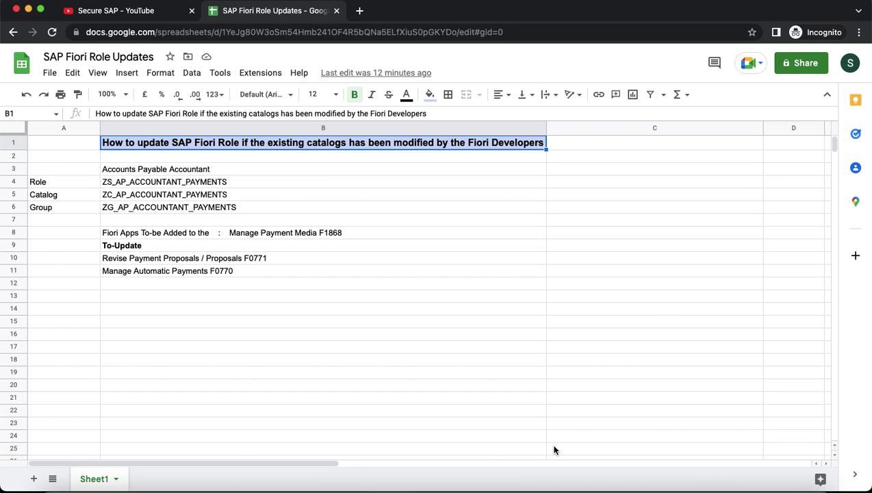
{"action": "left_click", "coordinate": [248, 196]}
{"action": "key", "text": "super+c"}
{"action": "key", "text": "super+Tab"}
{"action": "key", "text": "super+Tab"}
{"action": "key", "text": "super+Tab"}
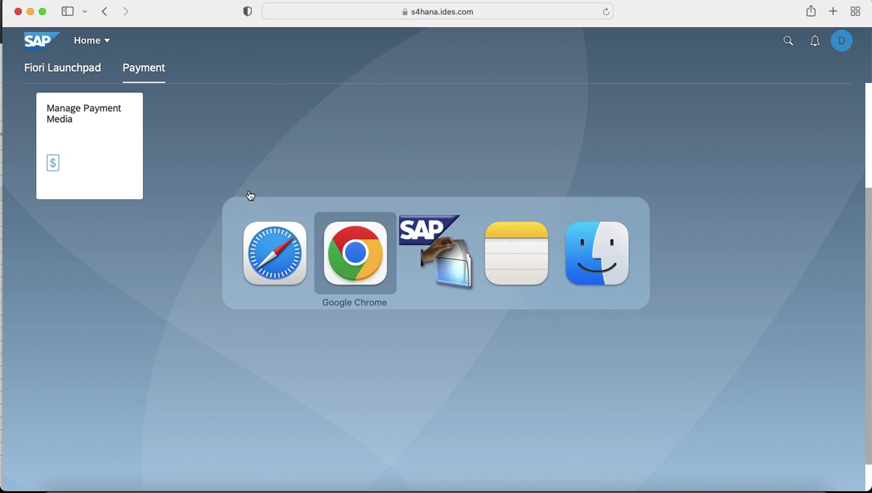
Search for catalog ZC_AP_ACCOUNTANT_PAYMENTS and start adding tiles/target mappings to it.
{"action": "key", "text": "super+v"}
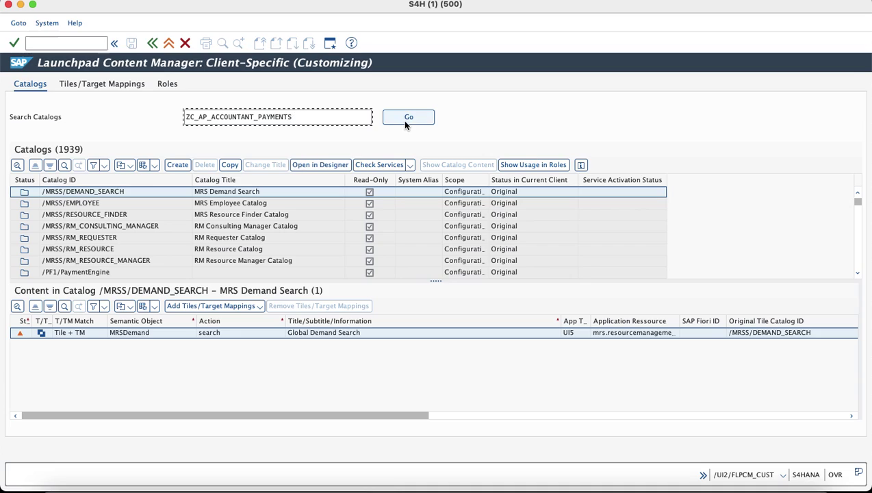
{"action": "left_click", "coordinate": [405, 121]}
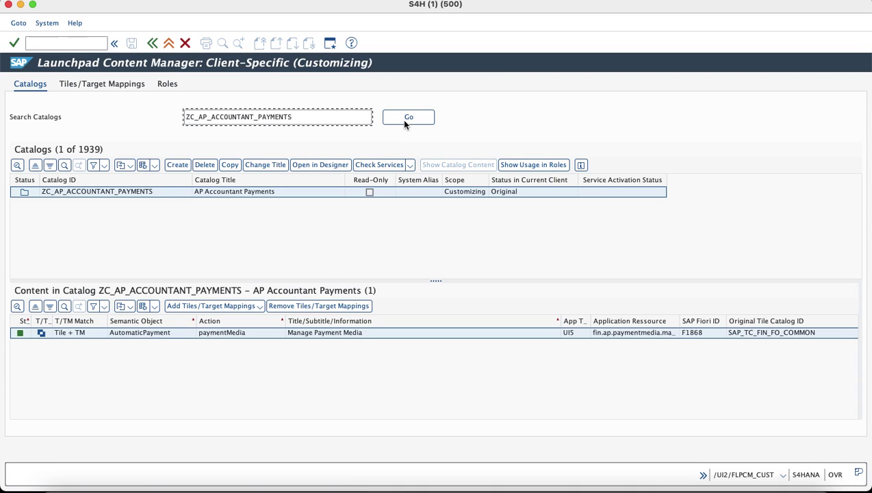
{"action": "left_click", "coordinate": [252, 306]}
{"action": "left_click", "coordinate": [239, 323]}
{"action": "key", "text": "super+Tab"}
{"action": "key", "text": "super+Tab"}
{"action": "key", "text": "super+Tab"}
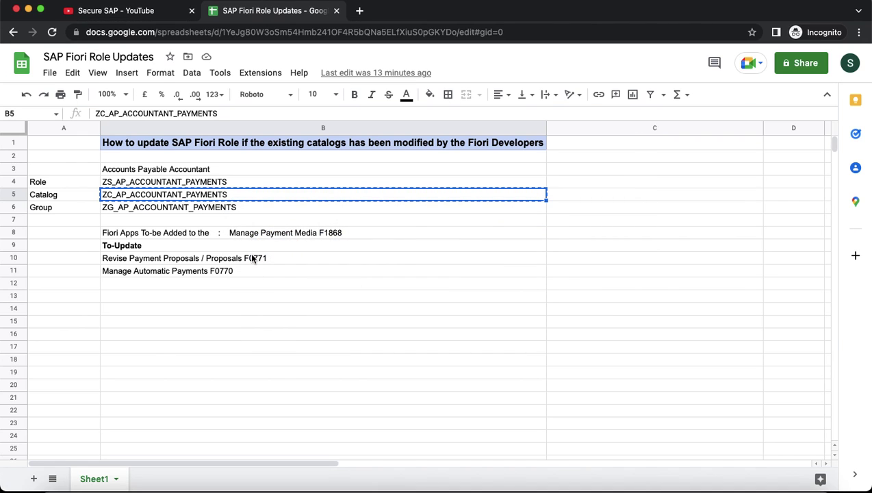
Add the F0771 Revise Payment Proposals tile and target mapping to the catalog.
{"action": "left_click", "coordinate": [253, 258]}
{"action": "double_click", "coordinate": [249, 114]}
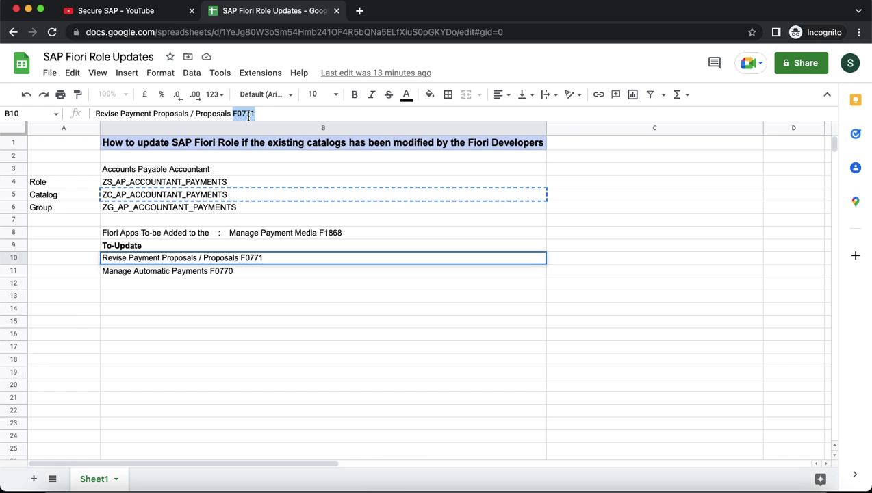
{"action": "key", "text": "super+Tab"}
{"action": "key", "text": "super+Tab"}
{"action": "key", "text": "super+Tab"}
{"action": "key", "text": "super+v"}
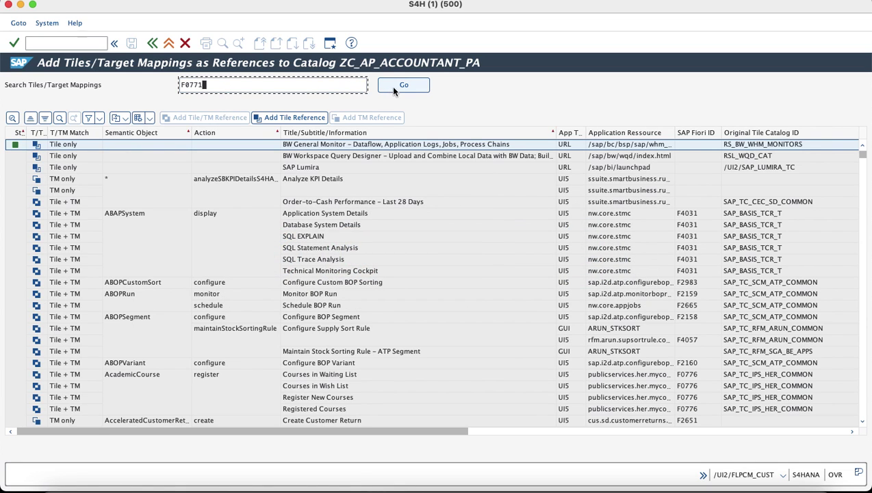
{"action": "left_click", "coordinate": [394, 89]}
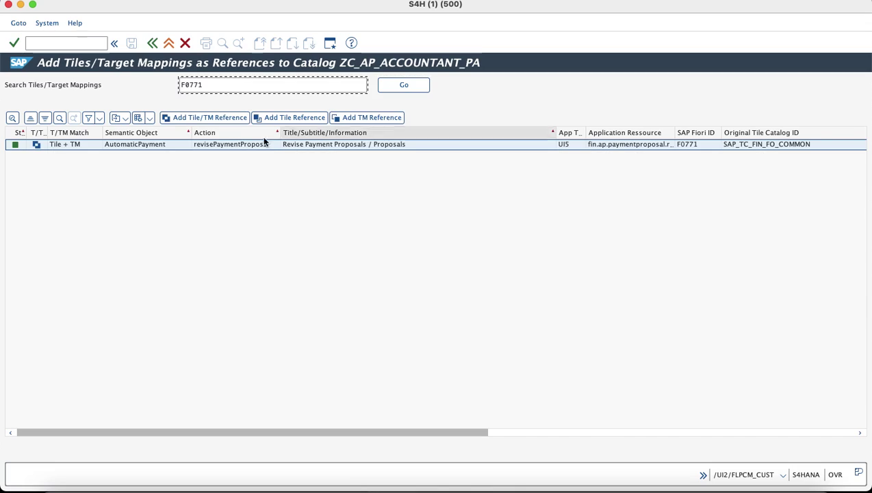
{"action": "left_click", "coordinate": [200, 118]}
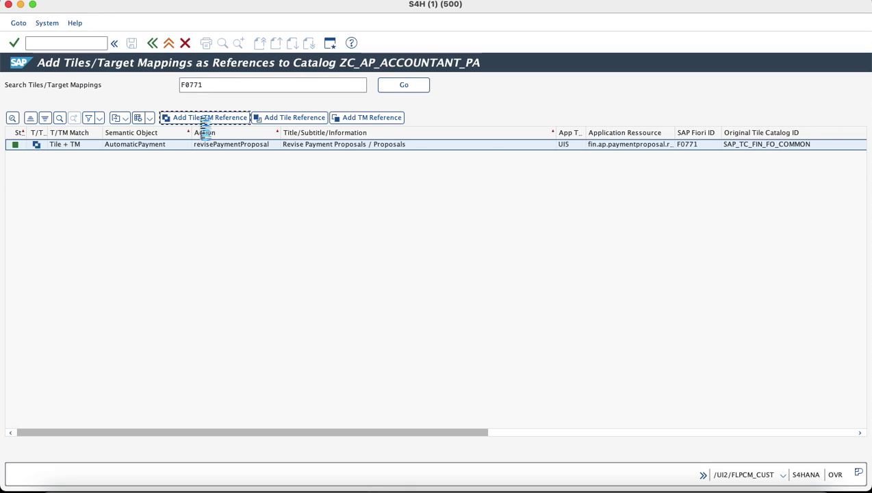
Copy the Manage Automatic Payments app ID F0770 from the notes sheet.
{"action": "key", "text": "super+Tab"}
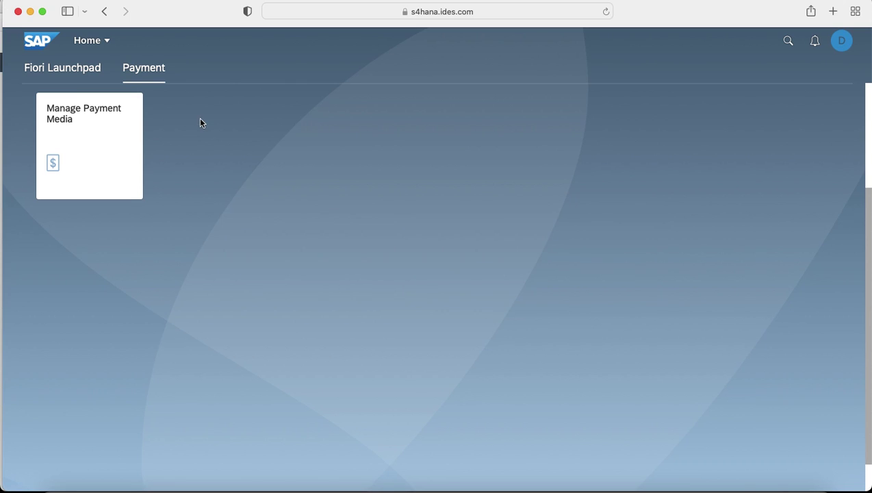
{"action": "key", "text": "super+Tab"}
{"action": "key", "text": "Tab"}
{"action": "left_click", "coordinate": [229, 280]}
{"action": "double_click", "coordinate": [211, 114]}
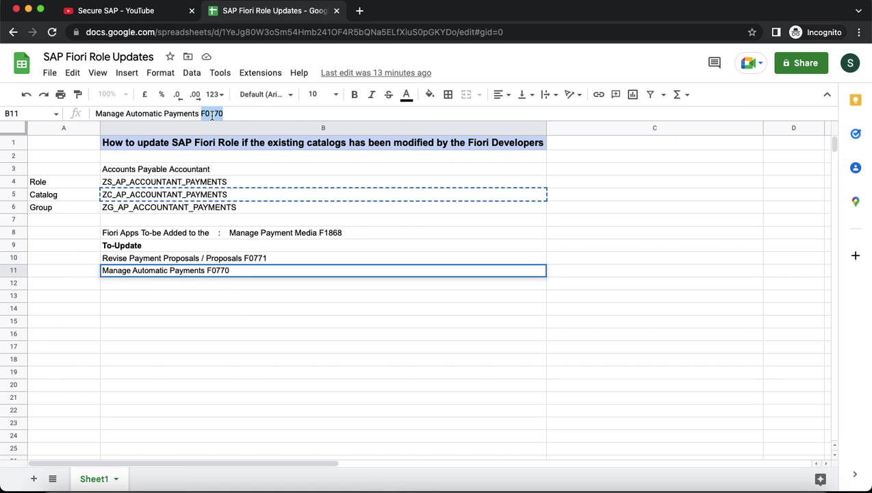
{"action": "key", "text": "super+Tab"}
{"action": "key", "text": "super+Tab"}
{"action": "key", "text": "Tab"}
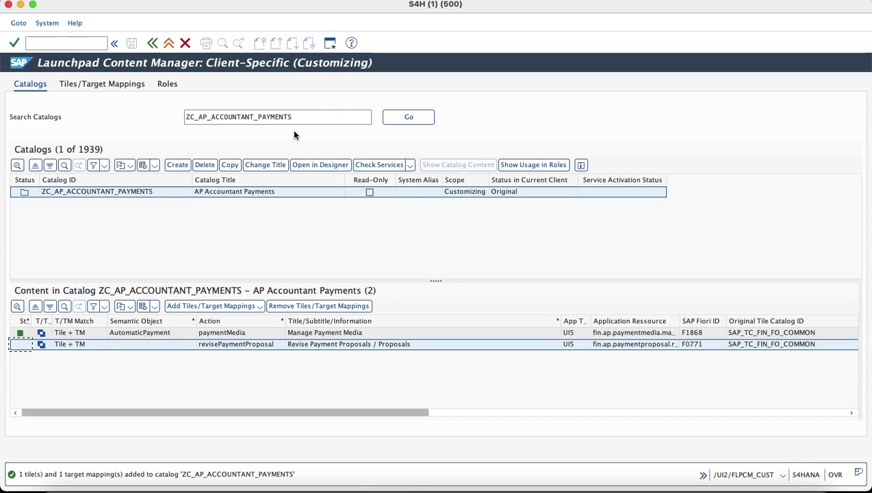
Add the F0770 Manage Automatic Payments tile and target mapping to ZC_AP_ACCOUNTANT_PAYMENTS.
{"action": "left_click", "coordinate": [411, 116]}
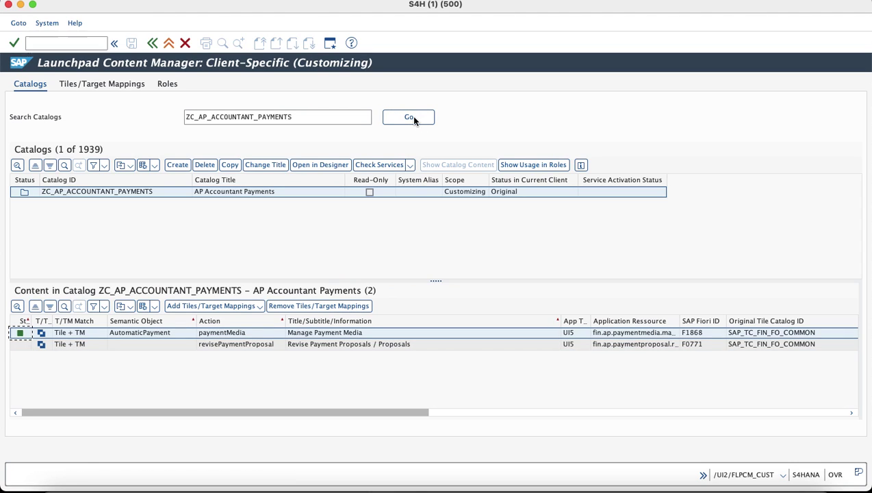
{"action": "left_click", "coordinate": [261, 307]}
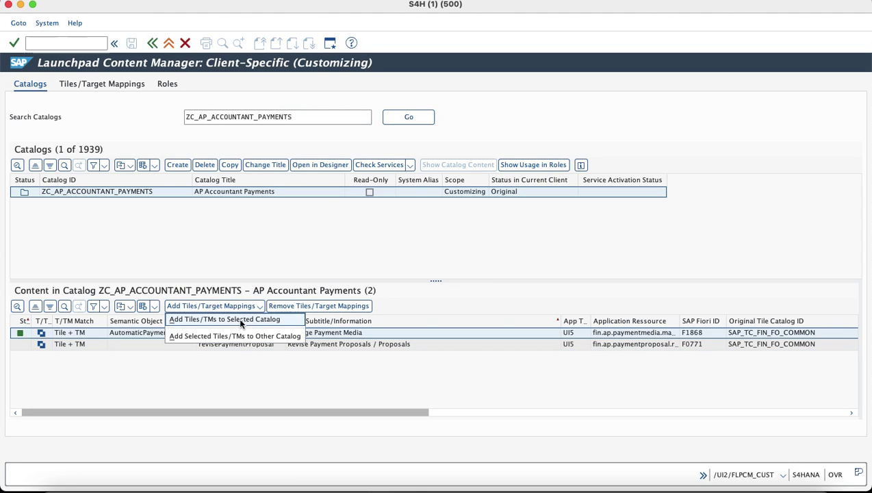
{"action": "left_click", "coordinate": [244, 319]}
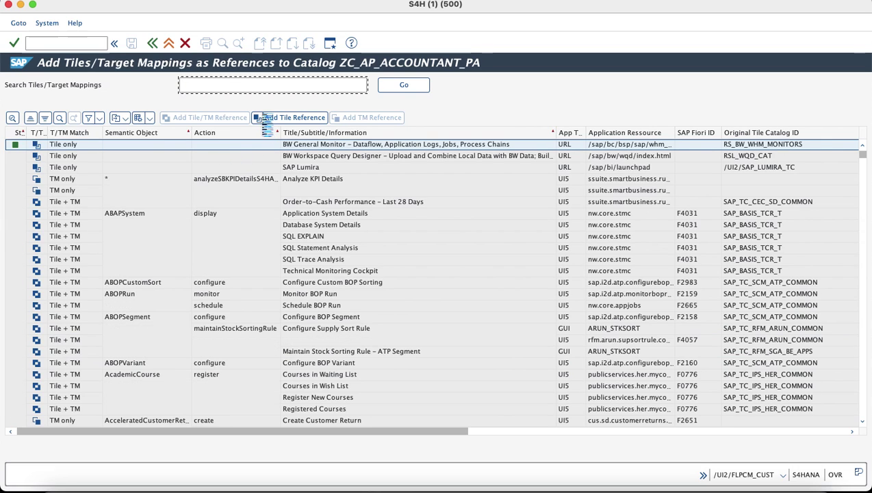
{"action": "type", "text": "F0770"}
{"action": "left_click", "coordinate": [406, 88]}
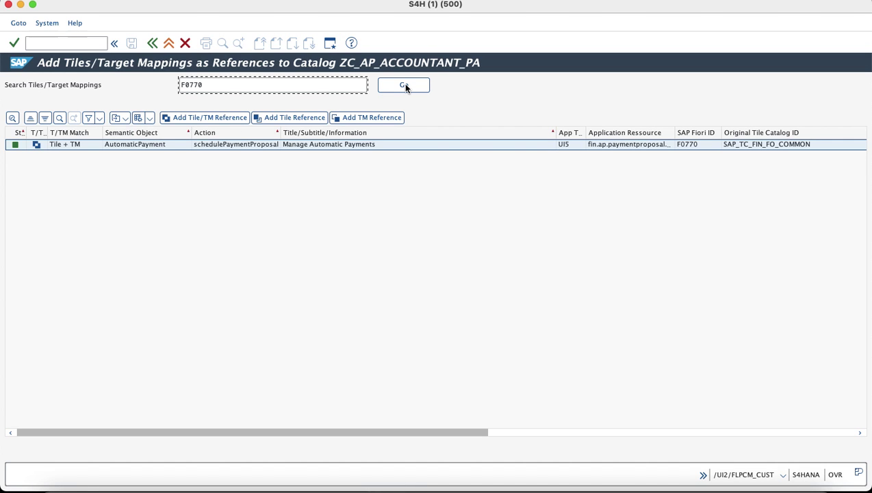
{"action": "left_click", "coordinate": [232, 120]}
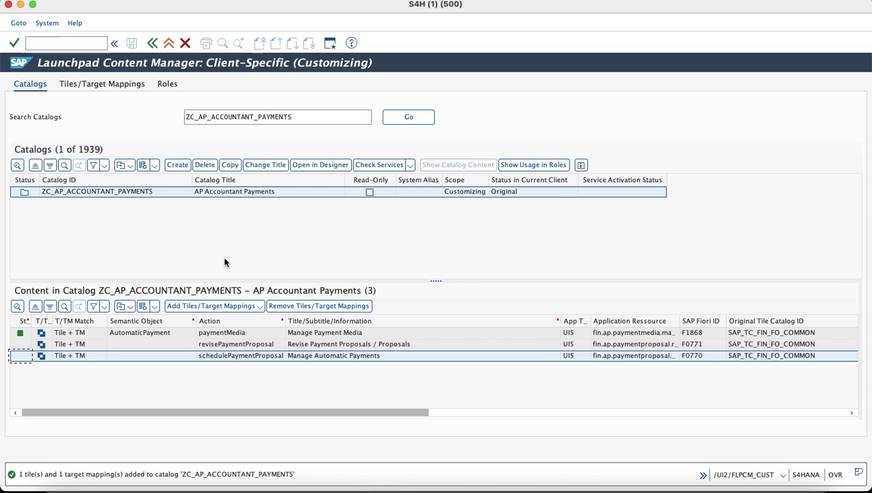
{"action": "left_click", "coordinate": [312, 165]}
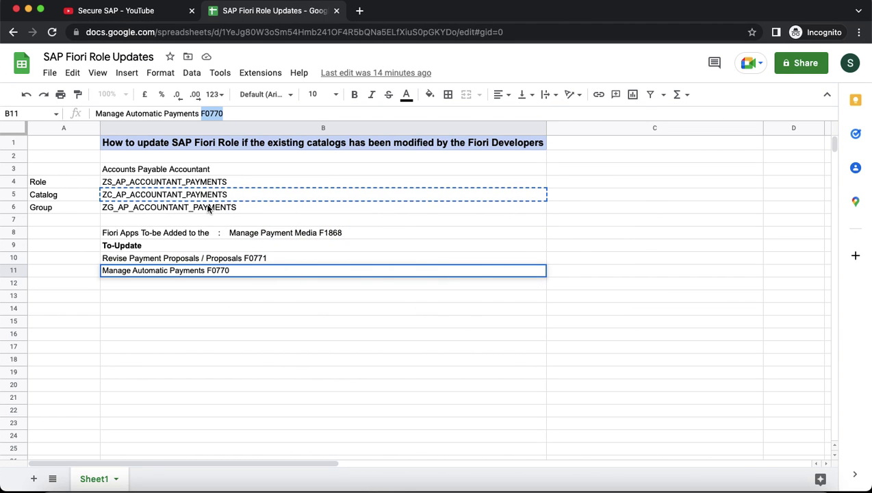
Find group ZG_AP_ACCOUNTANT_PAYMENTS in the Designer and open the Payment group's add-tile page.
{"action": "left_click", "coordinate": [198, 209]}
{"action": "key", "text": "super+c"}
{"action": "key", "text": "super+Tab"}
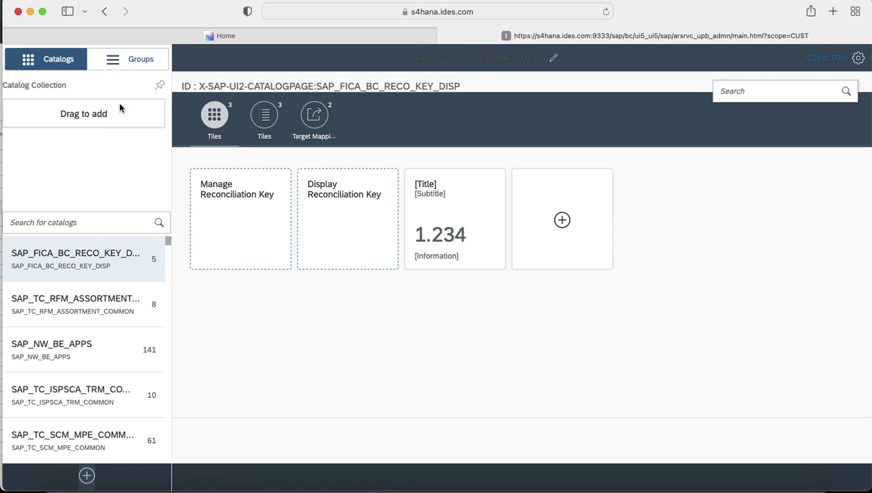
{"action": "left_click", "coordinate": [133, 61]}
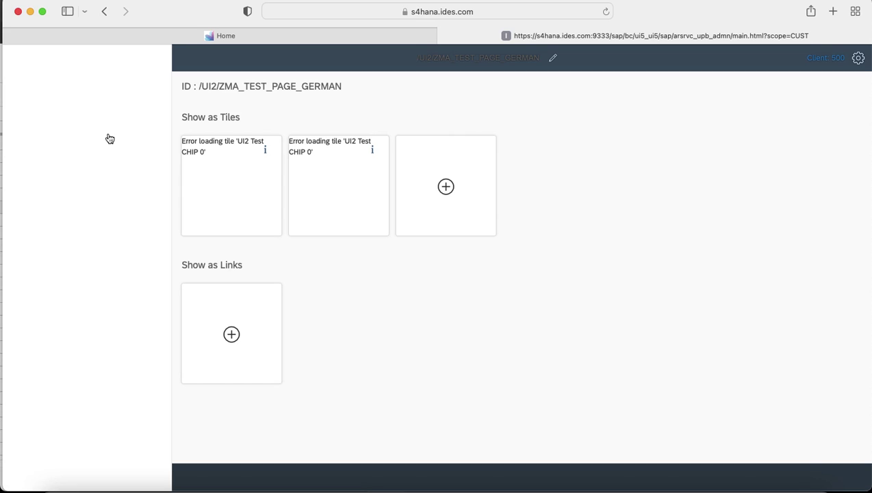
{"action": "left_click", "coordinate": [58, 87]}
{"action": "key", "text": "super+v"}
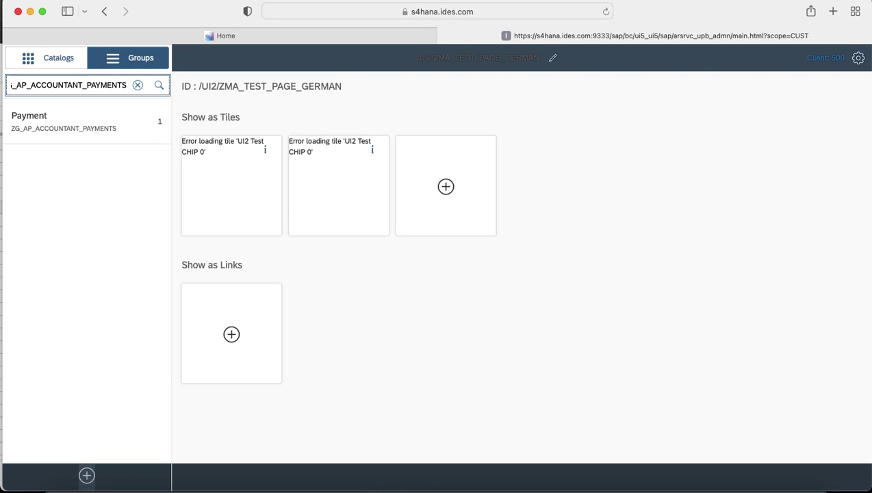
{"action": "left_click", "coordinate": [88, 123]}
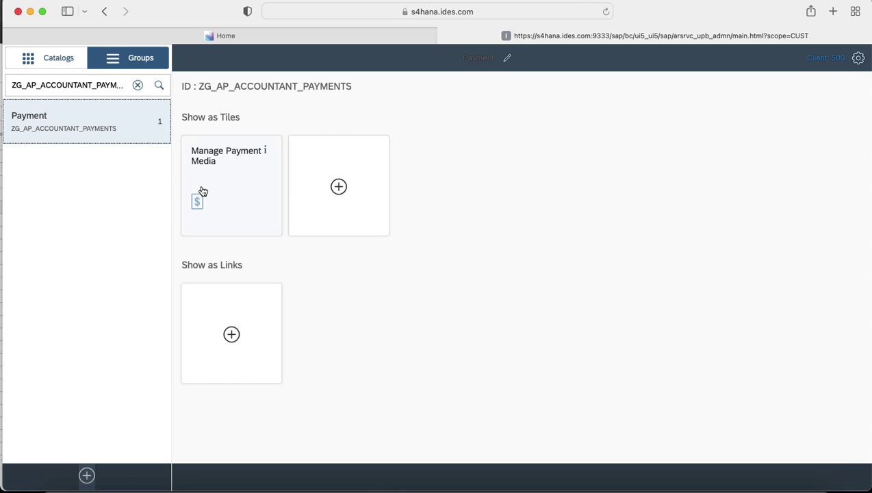
{"action": "left_click", "coordinate": [340, 187]}
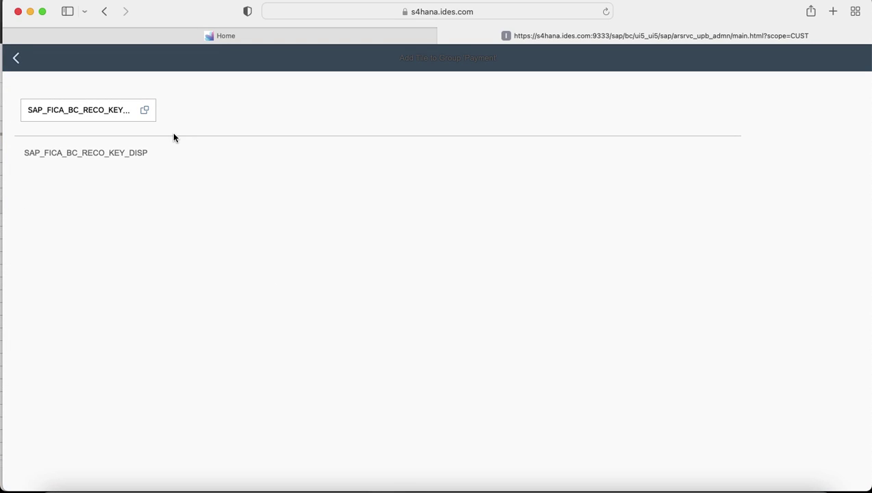
Choose catalog ZC_AP_ACCOUNTANT_PAYMENTS (AP Accountant Payments) as the tile source.
{"action": "key", "text": "super+Tab"}
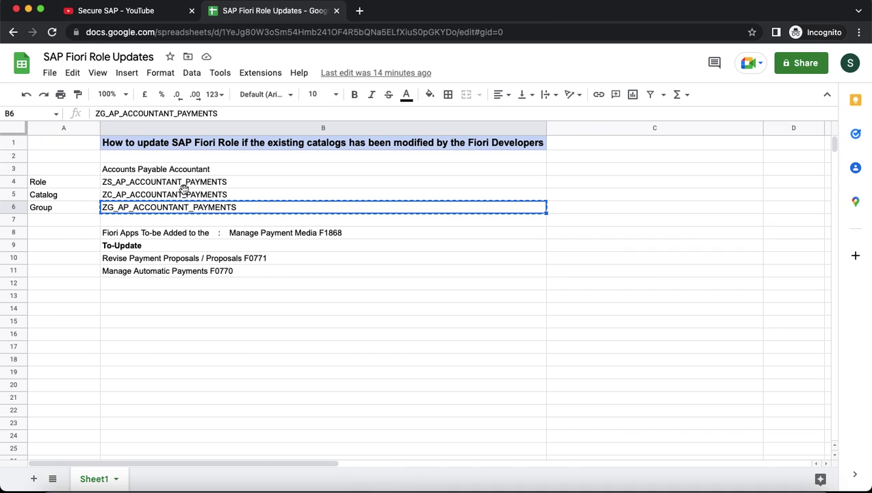
{"action": "left_click", "coordinate": [185, 193]}
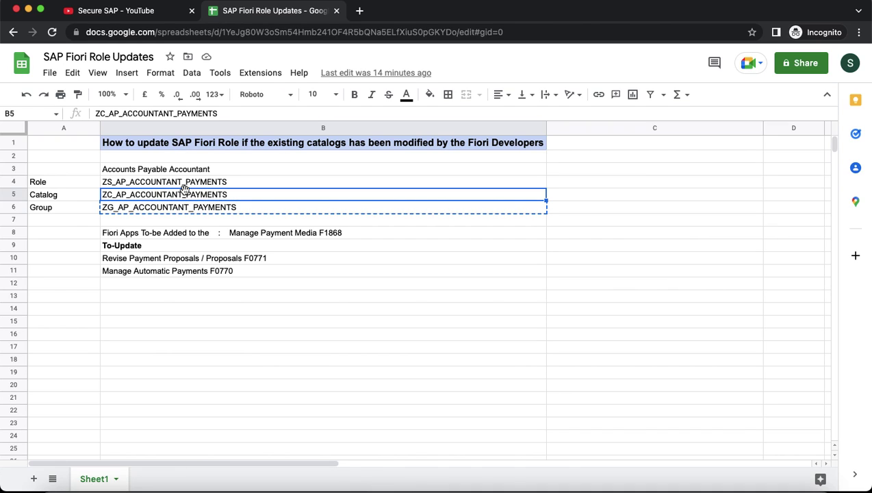
{"action": "key", "text": "super+c"}
{"action": "key", "text": "super+Tab"}
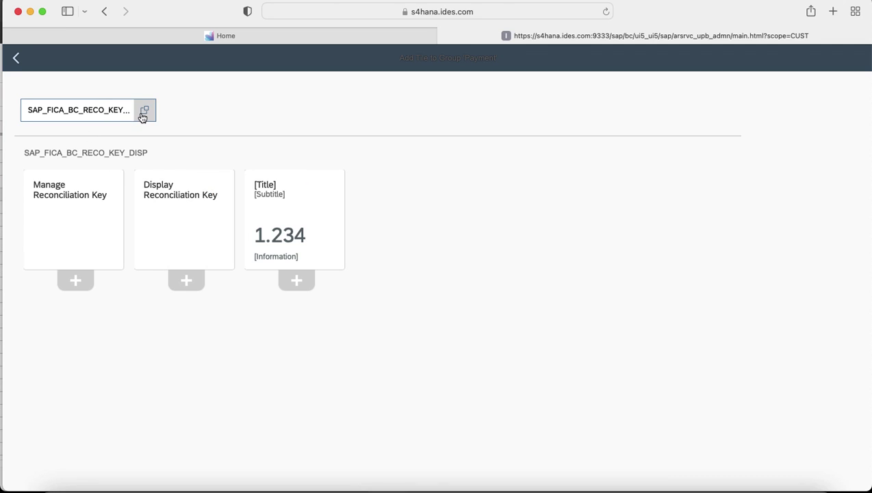
{"action": "left_click", "coordinate": [143, 111]}
{"action": "left_click", "coordinate": [359, 106]}
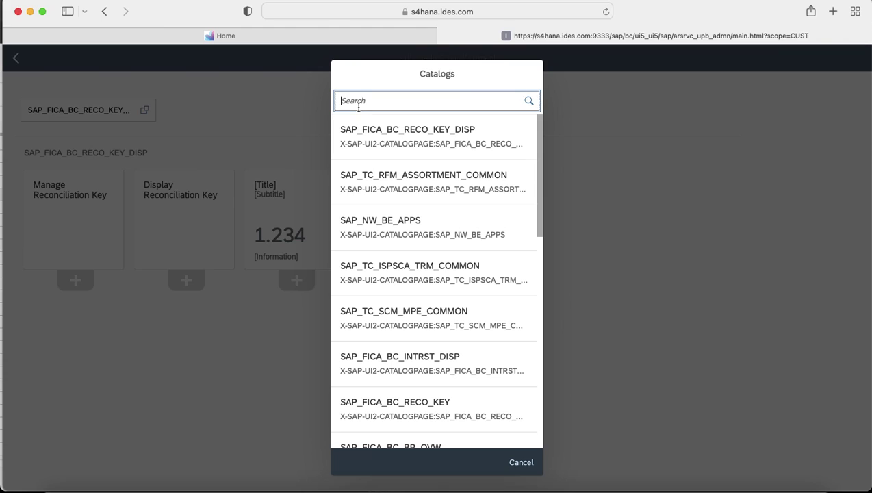
{"action": "key", "text": "super+v"}
{"action": "left_click", "coordinate": [528, 101]}
{"action": "left_click", "coordinate": [454, 144]}
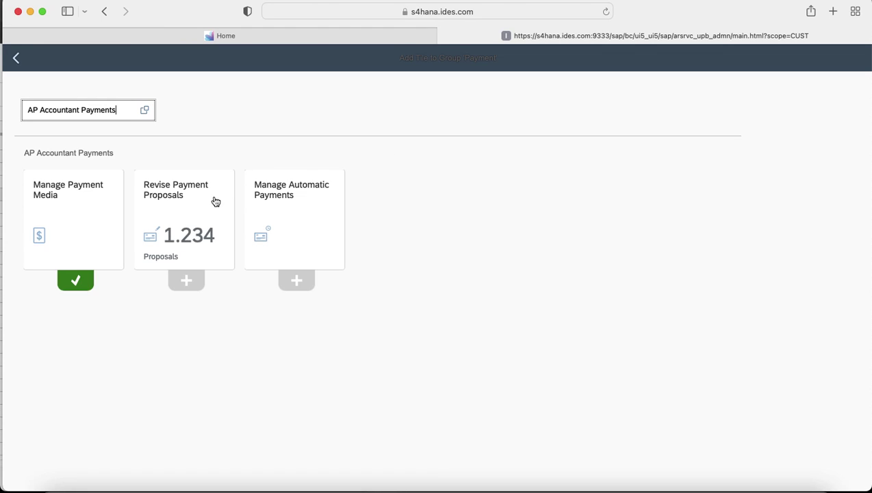
Add the Revise Payment Proposals and Manage Automatic Payments tiles to the Payment group.
{"action": "left_click", "coordinate": [190, 283]}
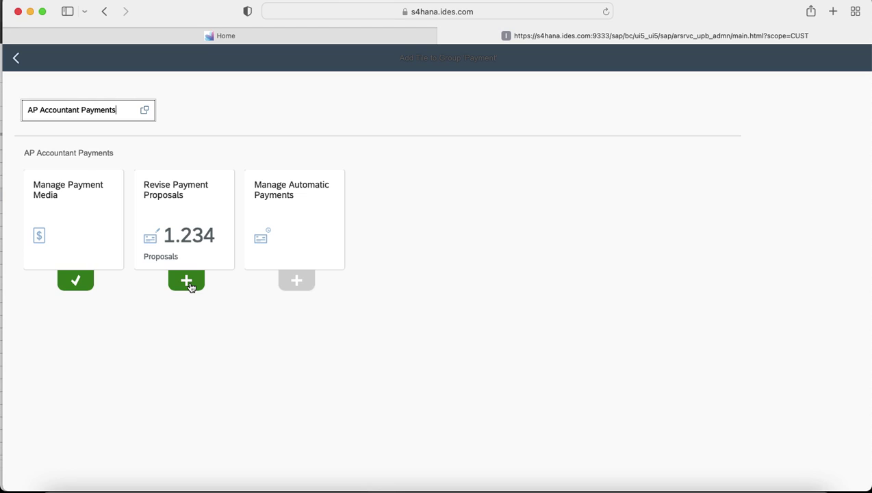
{"action": "left_click", "coordinate": [191, 285]}
{"action": "left_click", "coordinate": [298, 286]}
{"action": "left_click", "coordinate": [17, 59]}
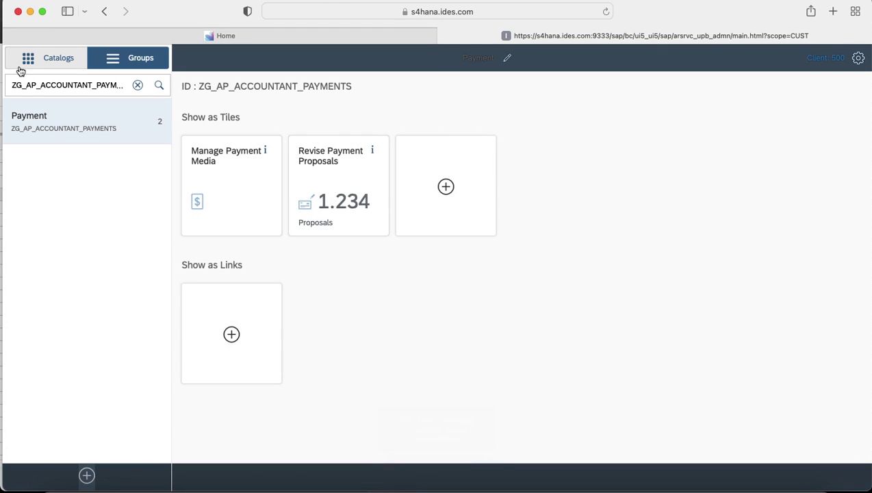
{"action": "left_click", "coordinate": [30, 12]}
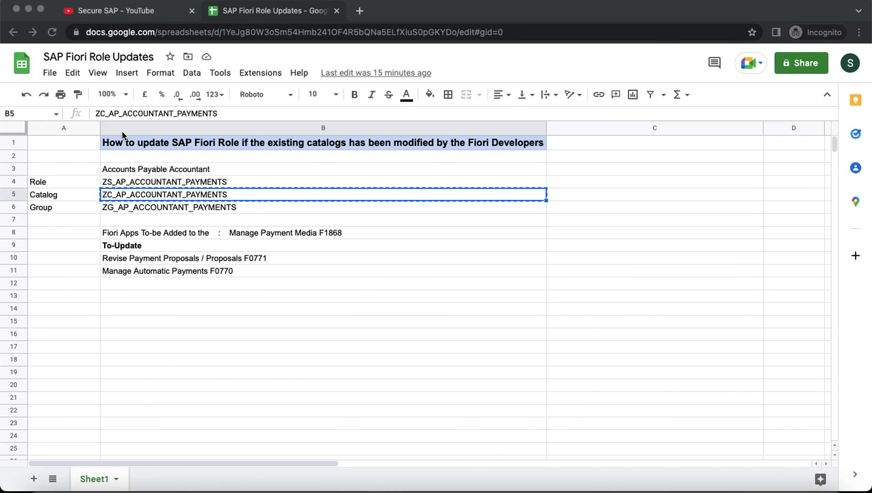
Copy role name ZS_AP_ACCOUNTANT_PAYMENTS from cell B4 and return to SAP GUI.
{"action": "left_click", "coordinate": [166, 184]}
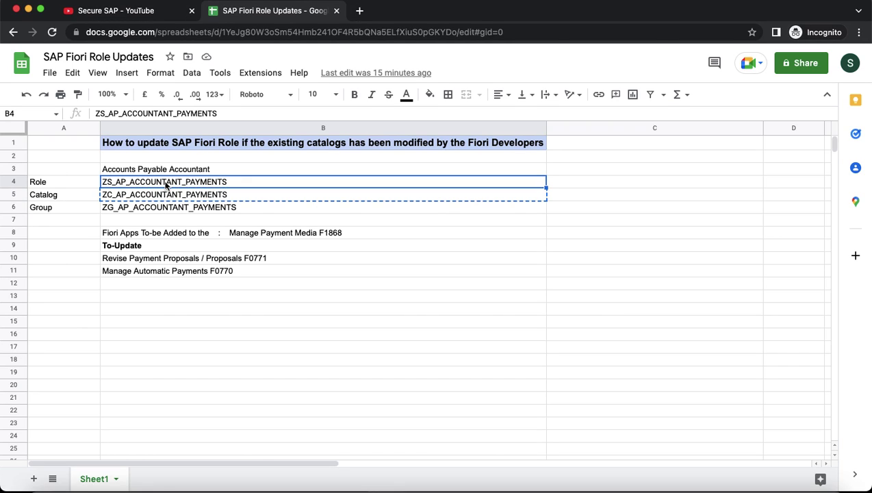
{"action": "key", "text": "super+c"}
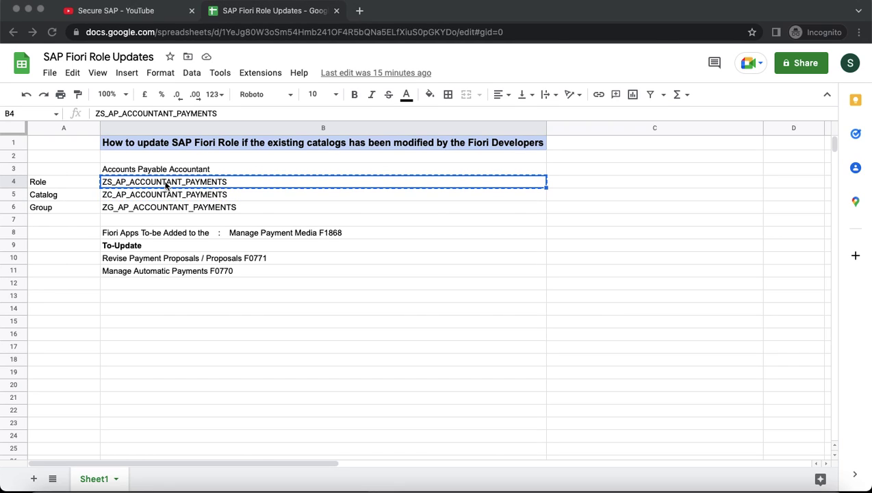
{"action": "key", "text": "super+Tab"}
{"action": "key", "text": "super+Tab"}
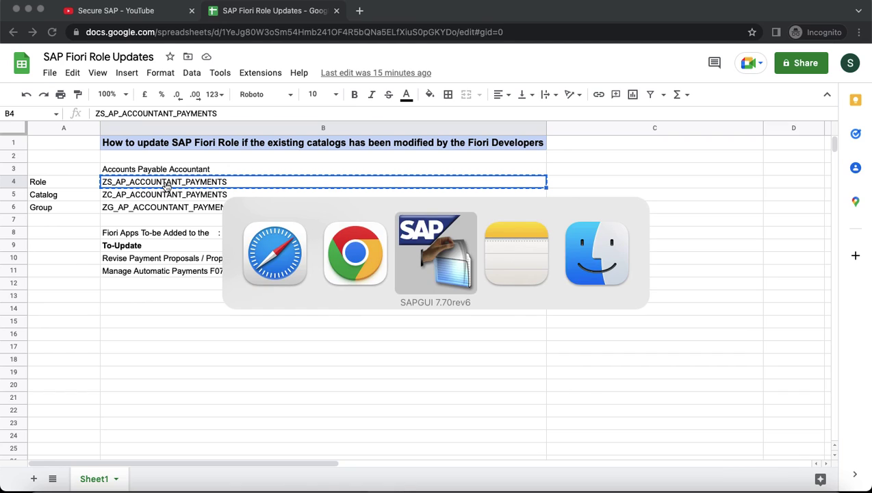
{"action": "left_click", "coordinate": [45, 46]}
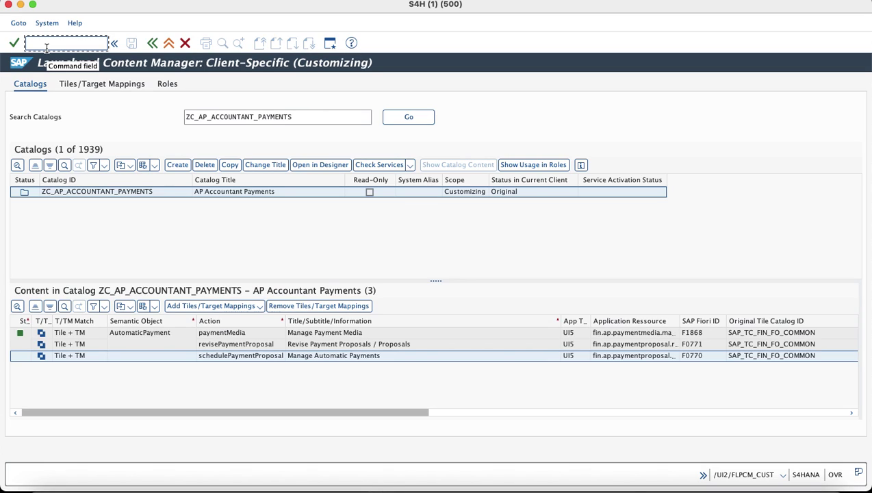
Open the ABAP Editor with /nse38 and start entering program PRGN_COMPARE_ROLE_MENU.
{"action": "type", "text": "/nse"}
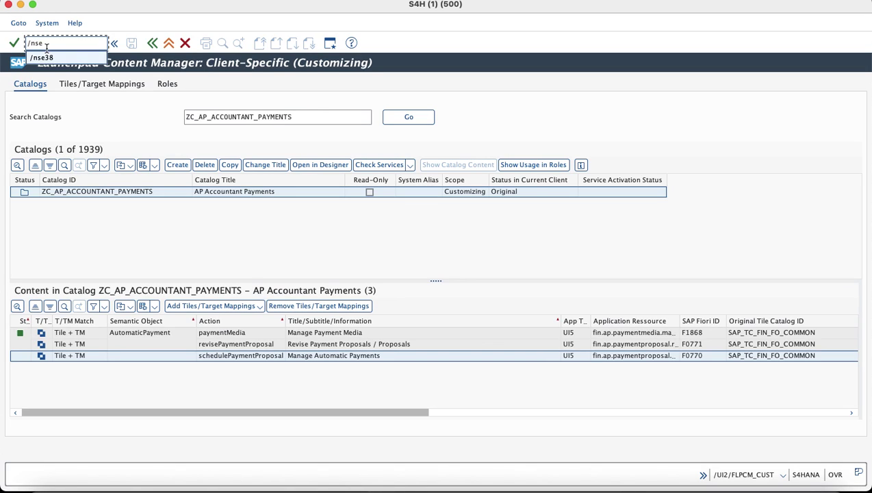
{"action": "left_click", "coordinate": [48, 57]}
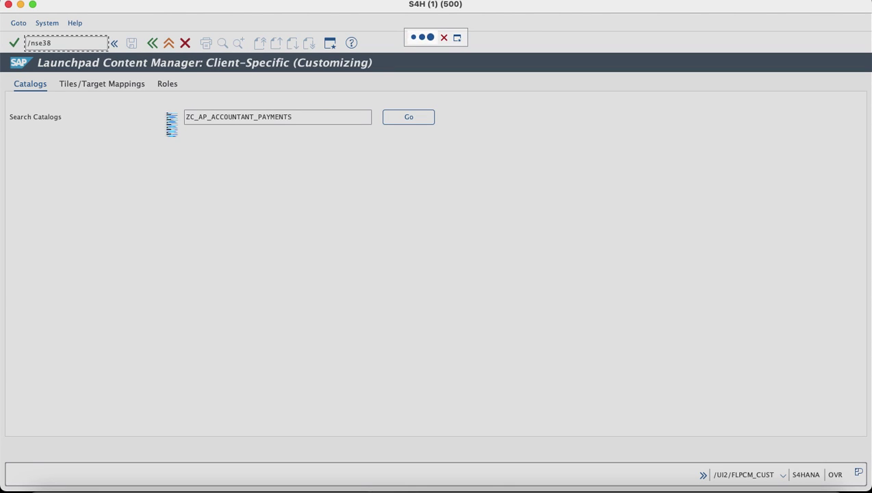
{"action": "type", "text": "PRGN"}
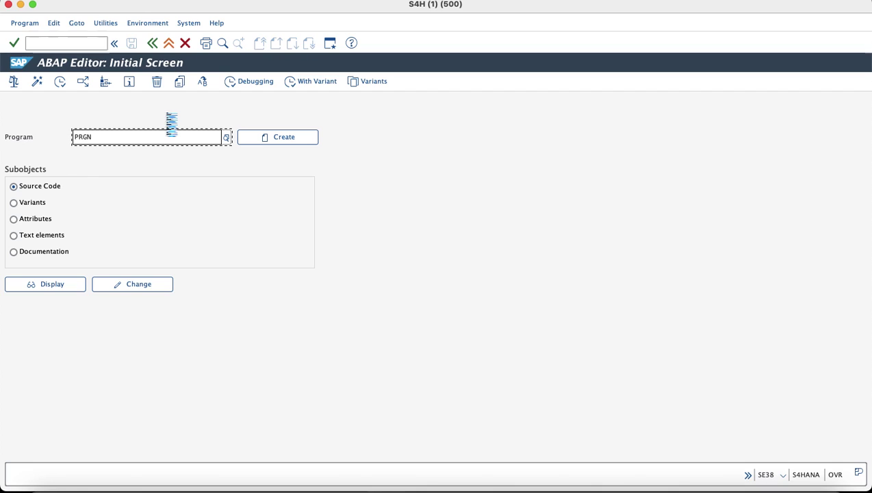
{"action": "type", "text": "_COMPARE_ROLE_MENU"}
Re-enter PRGN_COMPARE_ROLE_MENU as the program name and execute it.
{"action": "key", "text": "ctrl+a"}
{"action": "key", "text": "BackSpace"}
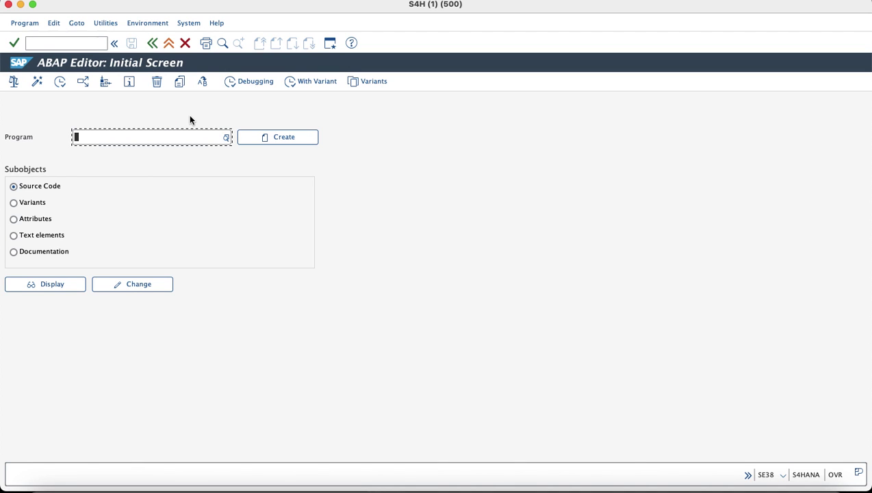
{"action": "type", "text": "PRG"}
{"action": "key", "text": "Down"}
{"action": "key", "text": "Return"}
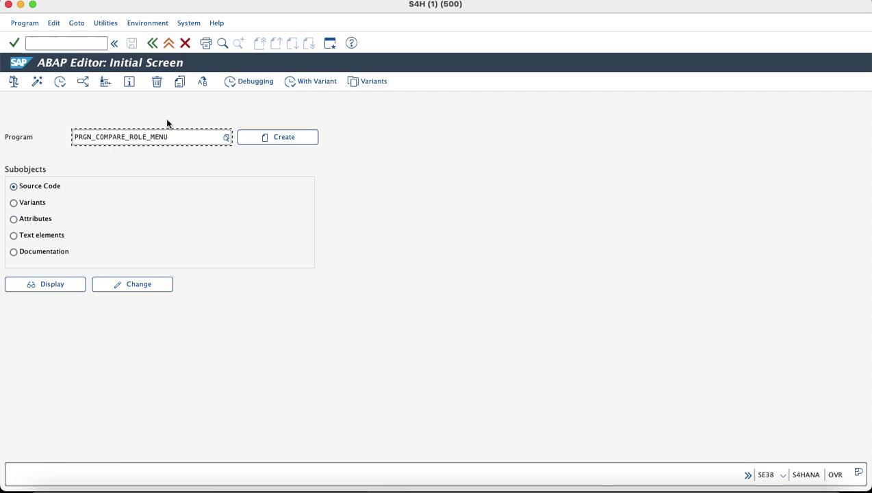
{"action": "left_click", "coordinate": [63, 86]}
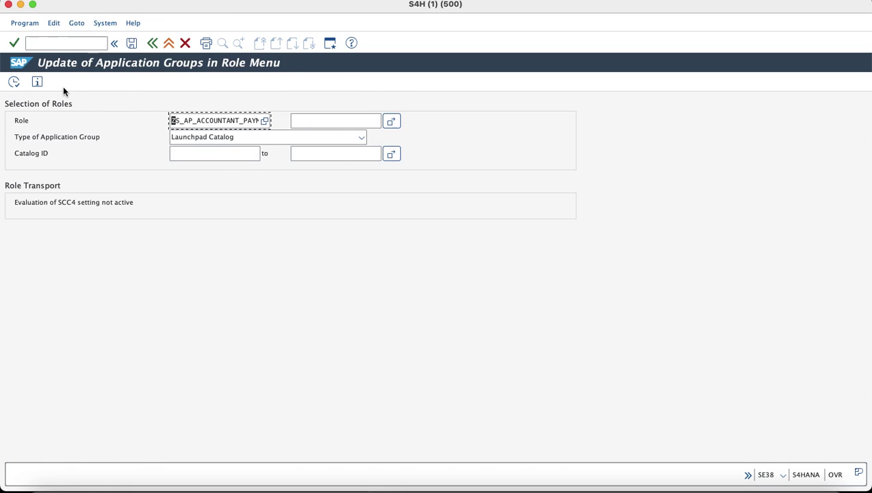
Select role ZS_AP_ACCOUNTANT_PAYMENTS via the role value help.
{"action": "left_click", "coordinate": [265, 121]}
{"action": "key", "text": "super+Tab"}
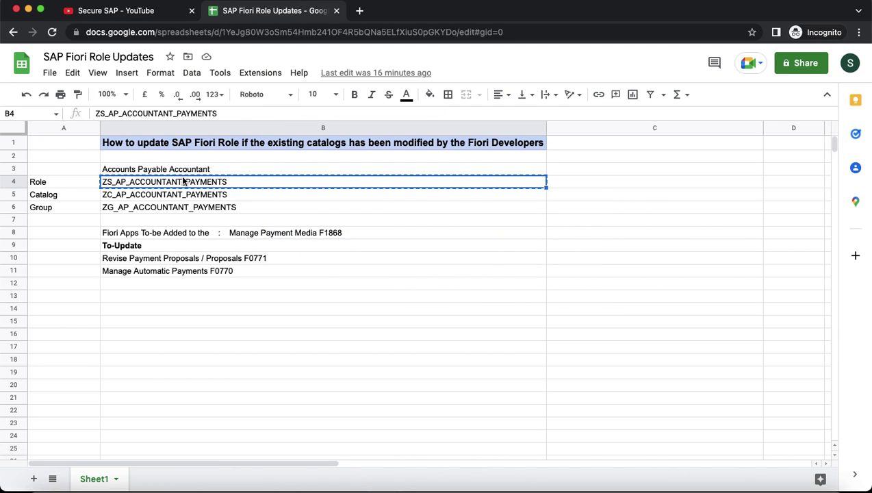
{"action": "key", "text": "super+Tab"}
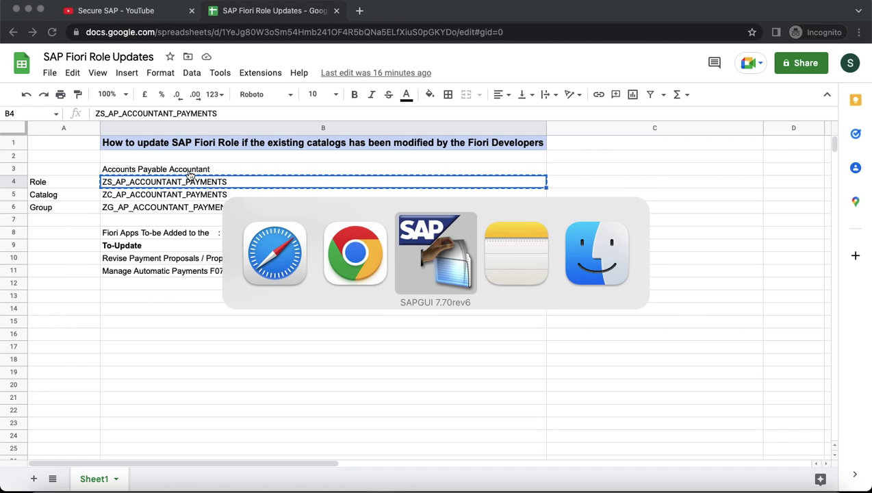
{"action": "key", "text": "super+v"}
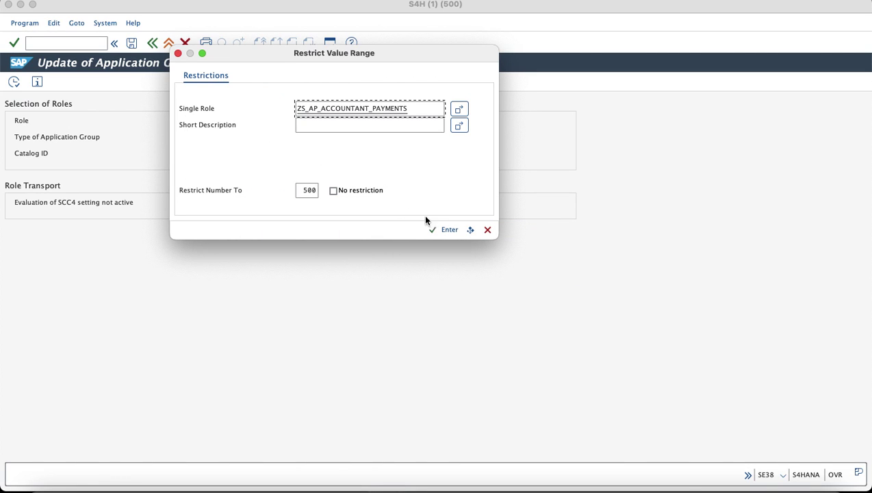
{"action": "left_click", "coordinate": [444, 230]}
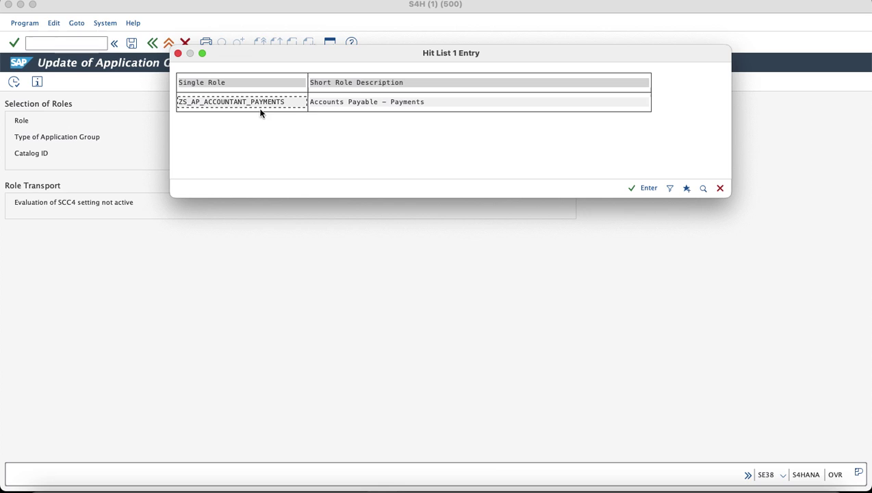
{"action": "double_click", "coordinate": [258, 107]}
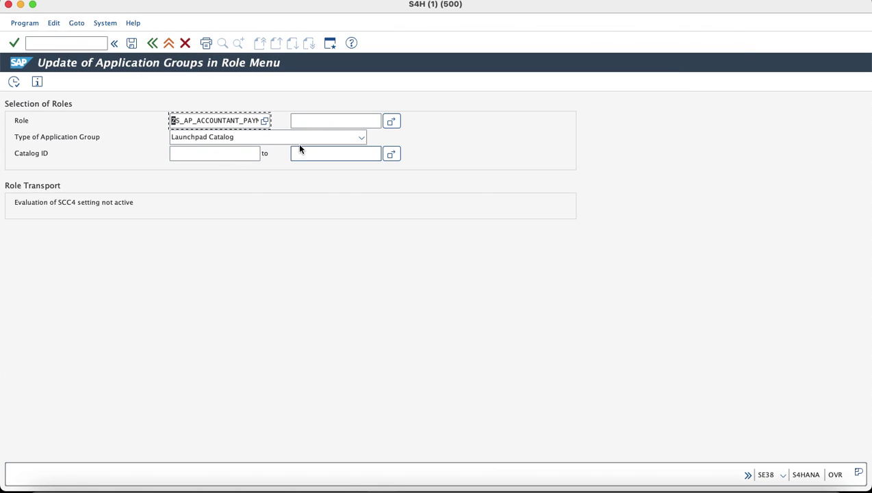
Set type Launchpad Catalog, Catalog ID ZC_AP_ACCOUNTANT_PAYMENTS, and run the role menu update.
{"action": "left_click", "coordinate": [303, 140]}
{"action": "left_click", "coordinate": [261, 149]}
{"action": "left_click", "coordinate": [202, 158]}
{"action": "key", "text": "super+Tab"}
{"action": "key", "text": "super+Tab"}
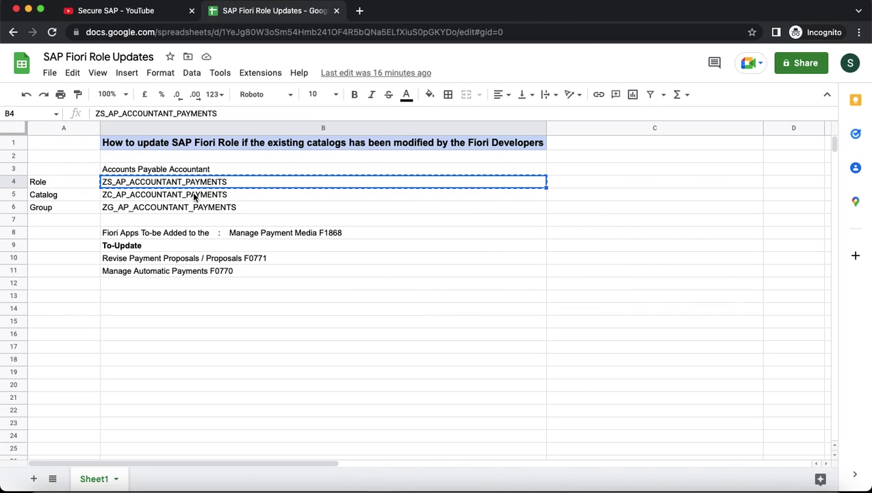
{"action": "left_click", "coordinate": [191, 198]}
{"action": "key", "text": "super+c"}
{"action": "key", "text": "super+Tab"}
{"action": "left_click", "coordinate": [195, 161]}
{"action": "key", "text": "super+v"}
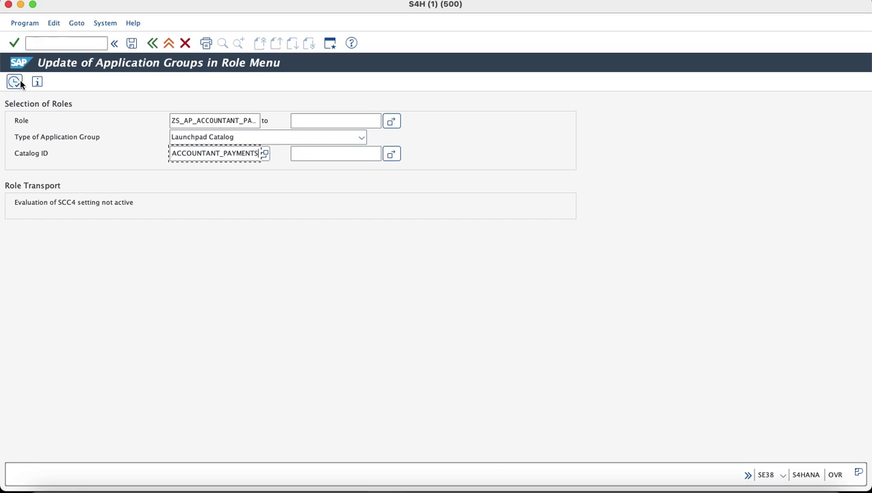
{"action": "left_click", "coordinate": [14, 82]}
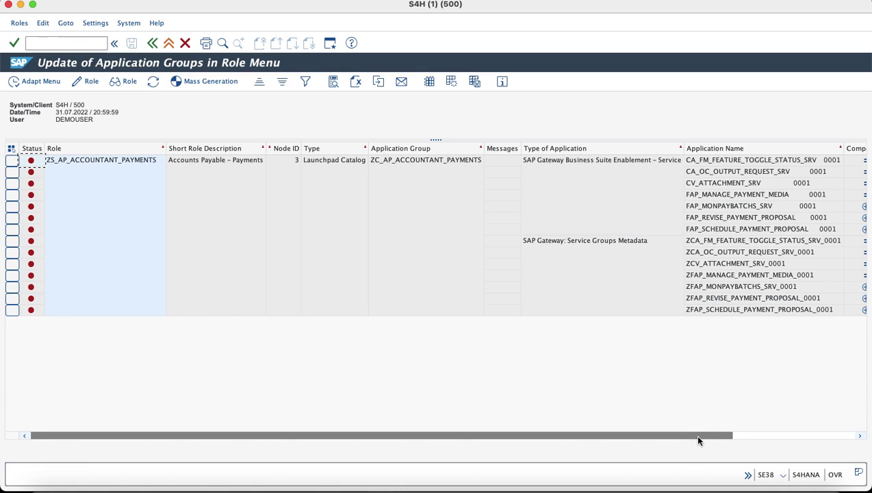
Scroll to the Comparison column and select all six services missing from ZS_AP_ACCOUNTANT_PAYMENTS.
{"action": "left_click_drag", "start_coordinate": [698, 437], "coordinate": [760, 437]}
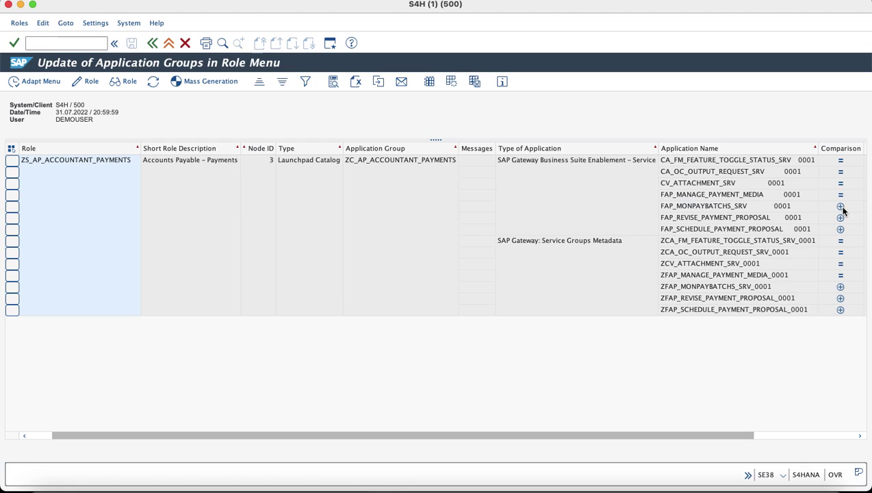
{"action": "left_click", "coordinate": [11, 148]}
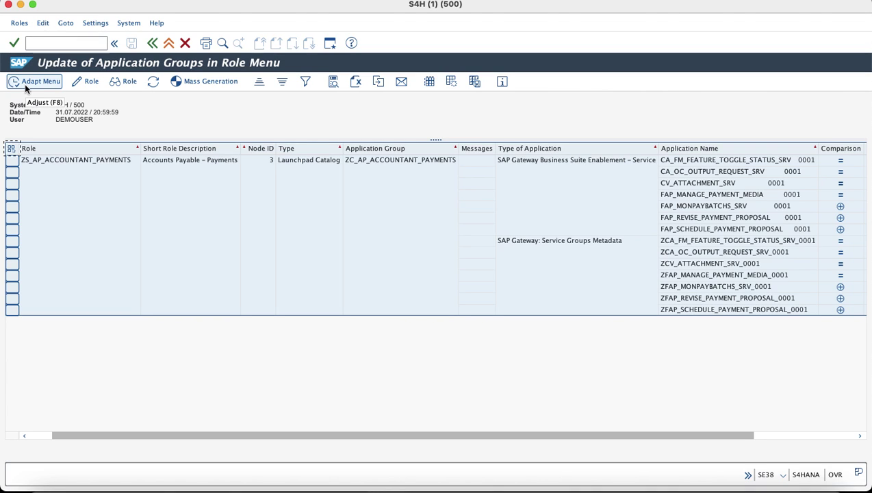
{"action": "left_click", "coordinate": [49, 41]}
In PFCG, update the role's AP Accountant Payments catalog node with ZC_AP_ACCOUNTANT_PAYMENTS's new applications.
{"action": "type", "text": "/np"}
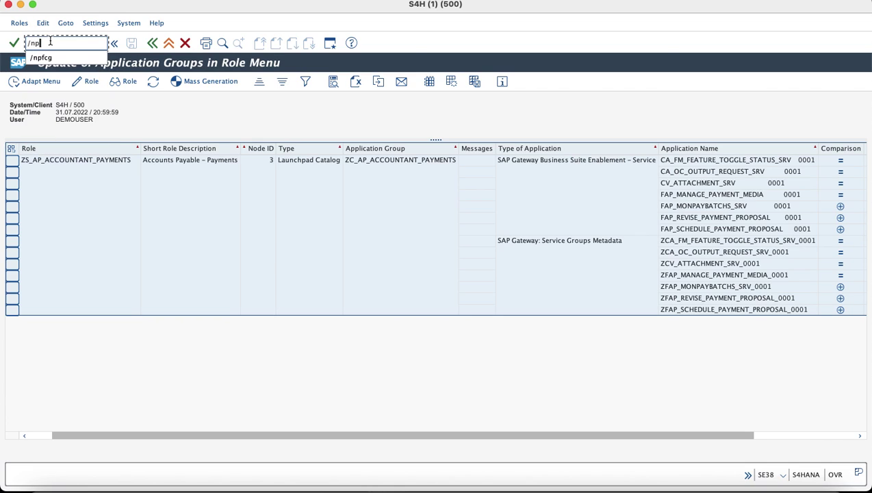
{"action": "type", "text": "fcg"}
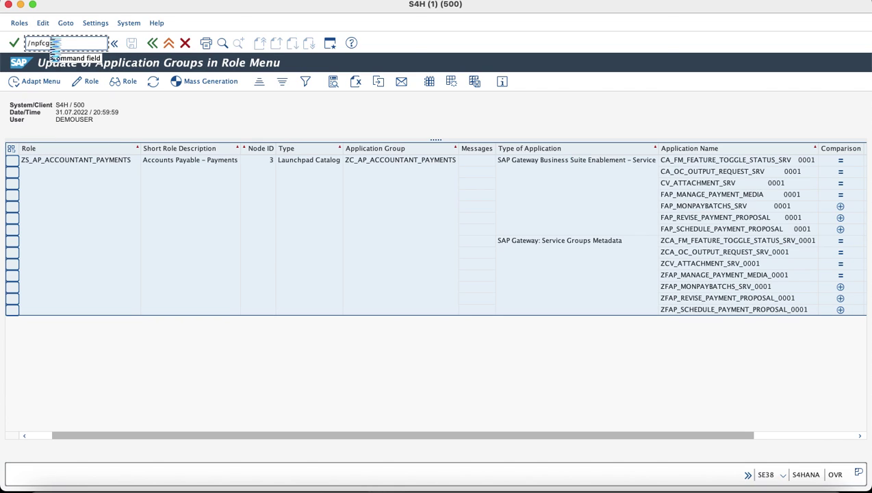
{"action": "key", "text": "Return"}
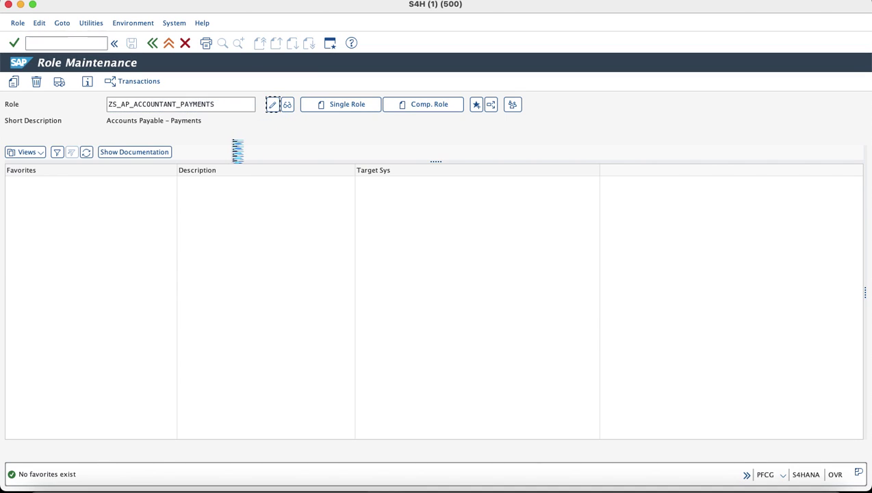
{"action": "left_click", "coordinate": [116, 191]}
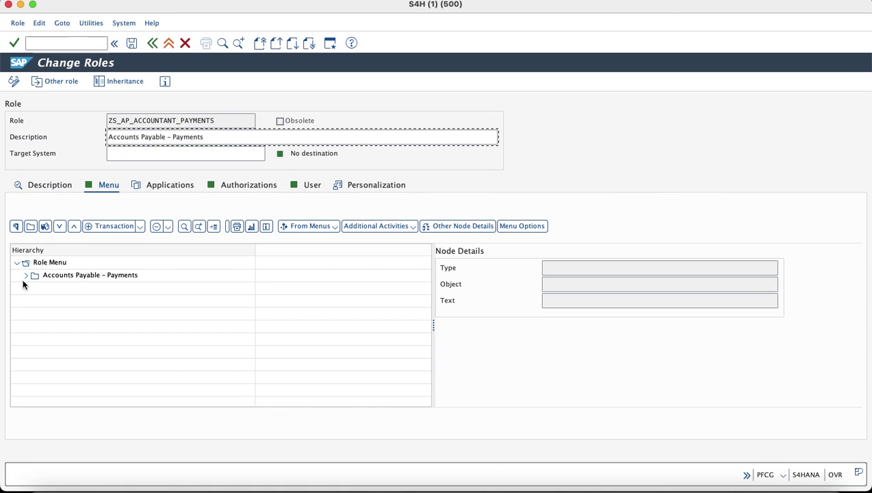
{"action": "left_click", "coordinate": [26, 276]}
{"action": "left_click", "coordinate": [62, 289]}
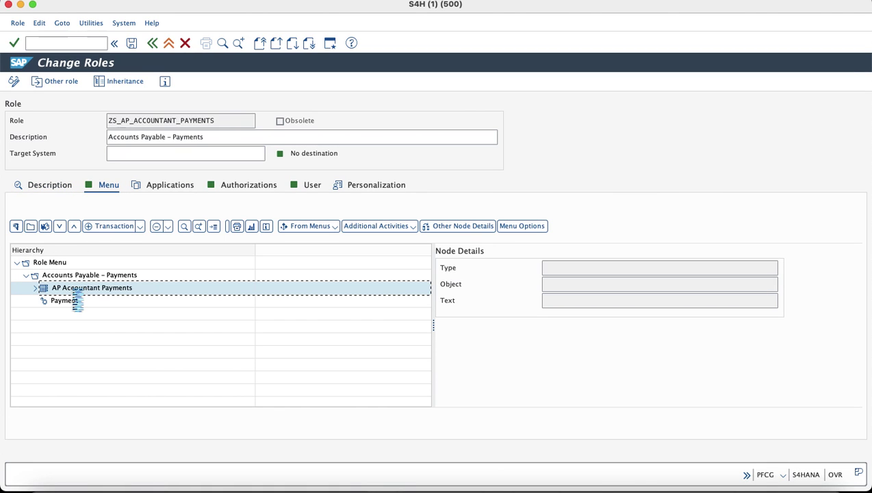
{"action": "right_click", "coordinate": [71, 292]}
{"action": "left_click", "coordinate": [102, 362]}
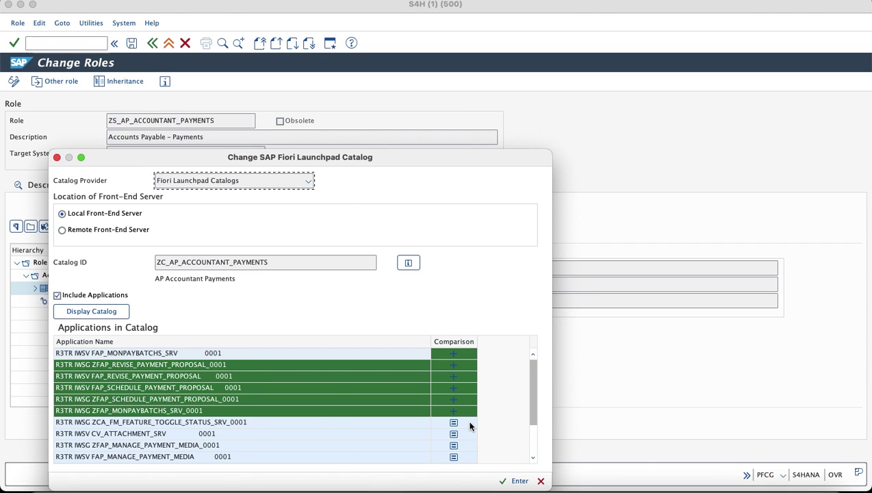
{"action": "left_click", "coordinate": [515, 481]}
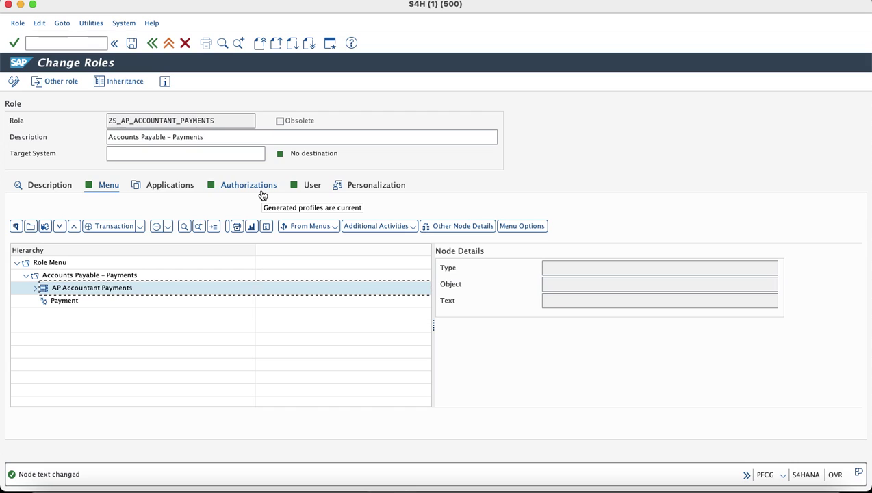
Save the role and set all organizational levels to full authorization (*).
{"action": "left_click", "coordinate": [263, 194]}
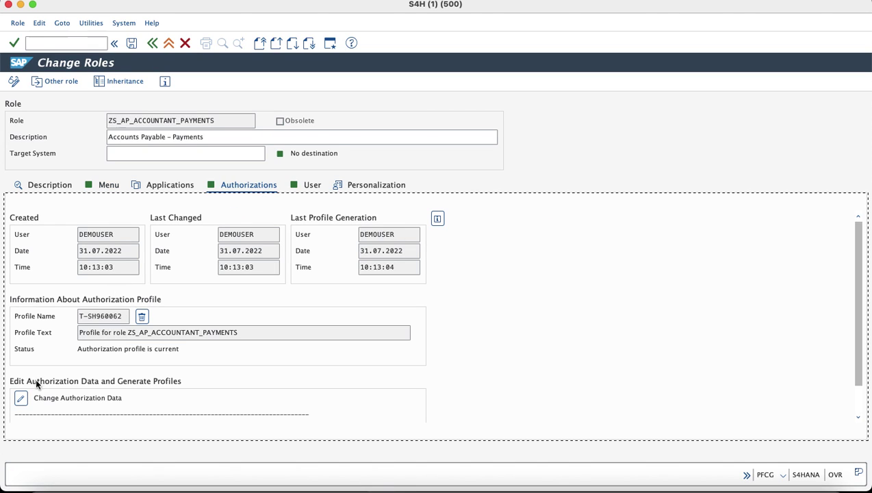
{"action": "left_click", "coordinate": [21, 400]}
{"action": "left_click", "coordinate": [192, 193]}
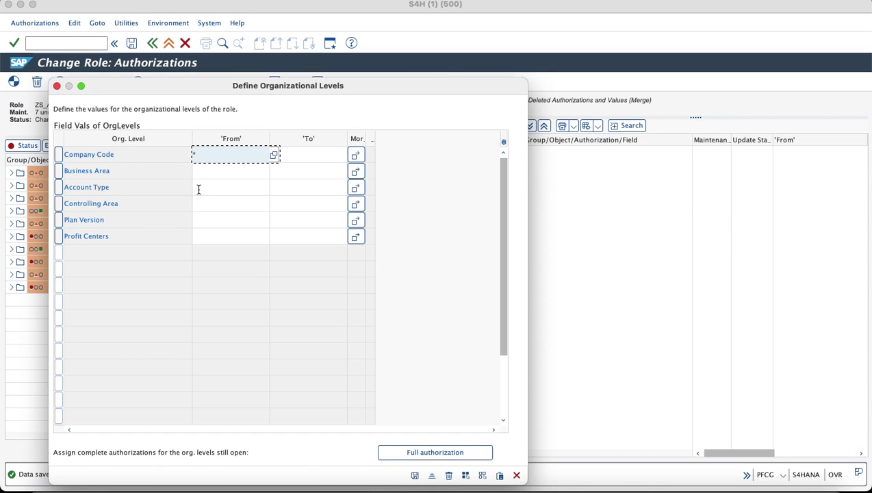
{"action": "left_click", "coordinate": [428, 454]}
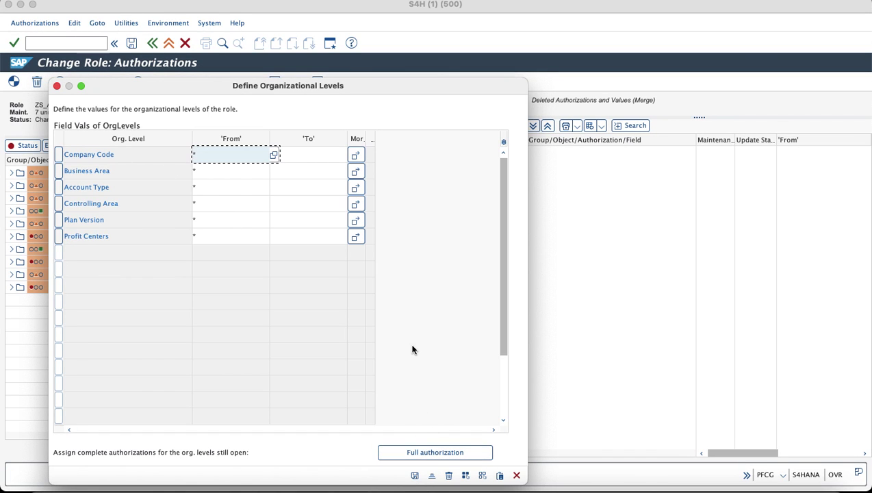
{"action": "left_click", "coordinate": [415, 475]}
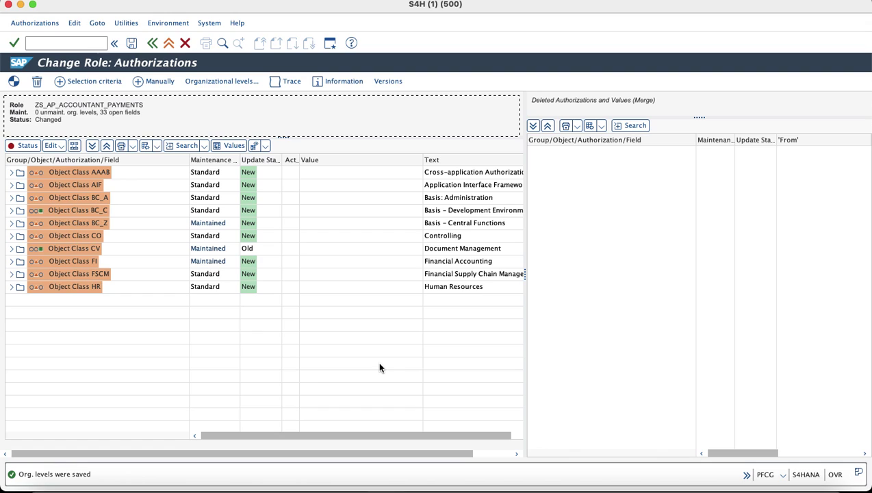
Grant full authorization to all open fields, then save and generate the authorization profile.
{"action": "left_click", "coordinate": [28, 145]}
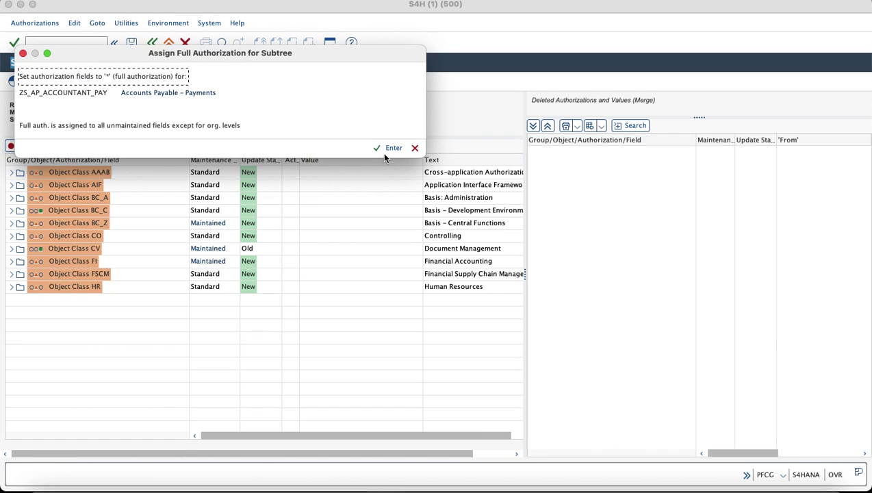
{"action": "left_click", "coordinate": [388, 149]}
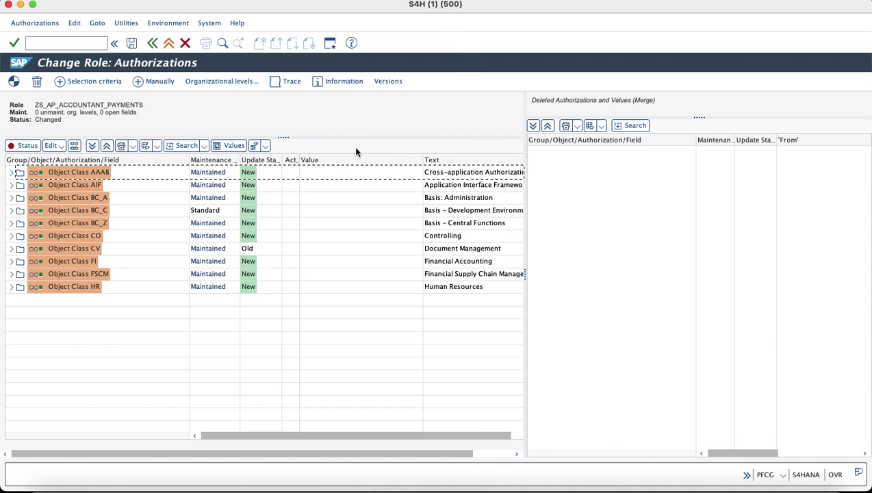
{"action": "left_click", "coordinate": [131, 43]}
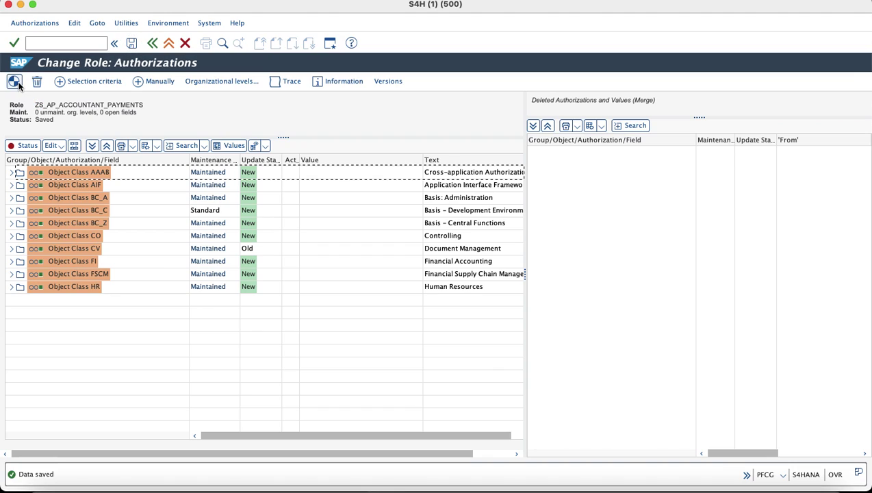
{"action": "left_click", "coordinate": [16, 83]}
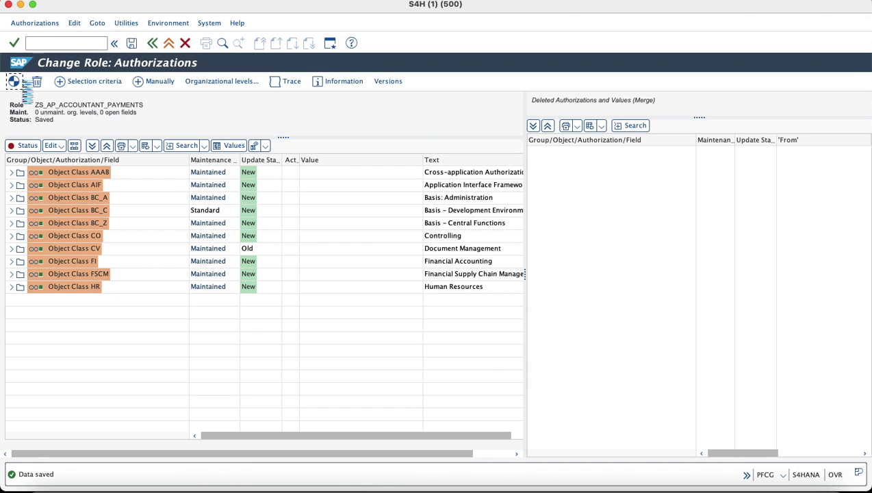
{"action": "left_click", "coordinate": [152, 45]}
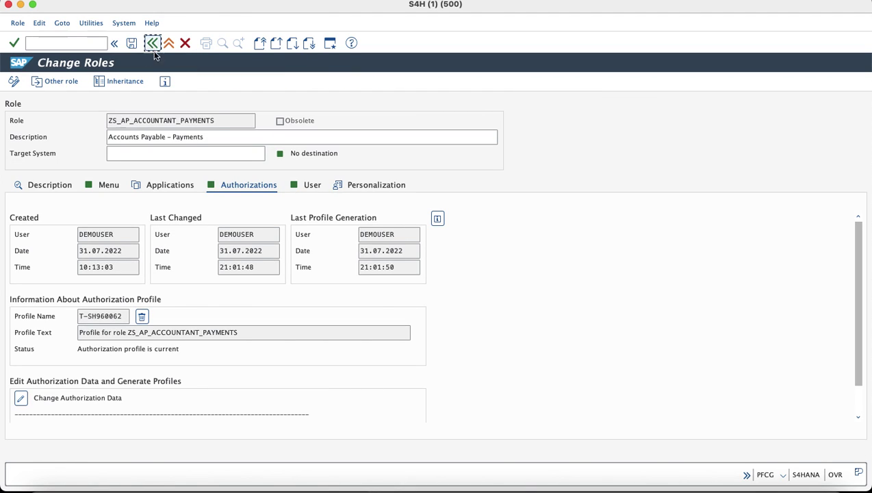
Run the user master comparison for the role's assigned users.
{"action": "left_click", "coordinate": [302, 185]}
{"action": "left_click", "coordinate": [369, 219]}
{"action": "left_click", "coordinate": [410, 181]}
{"action": "left_click", "coordinate": [153, 44]}
Reload the Fiori Launchpad in Safari to refresh the Payment group tiles.
{"action": "key", "text": "super+Tab"}
{"action": "key", "text": "super+Tab"}
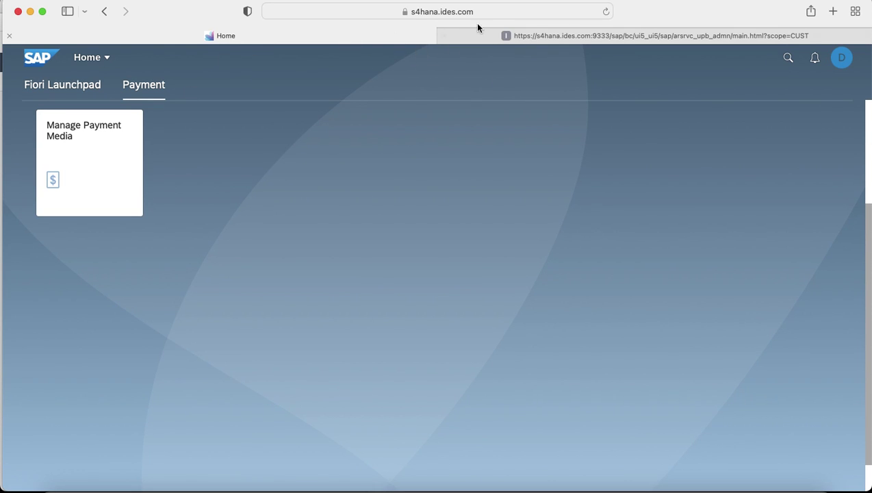
{"action": "left_click", "coordinate": [603, 14]}
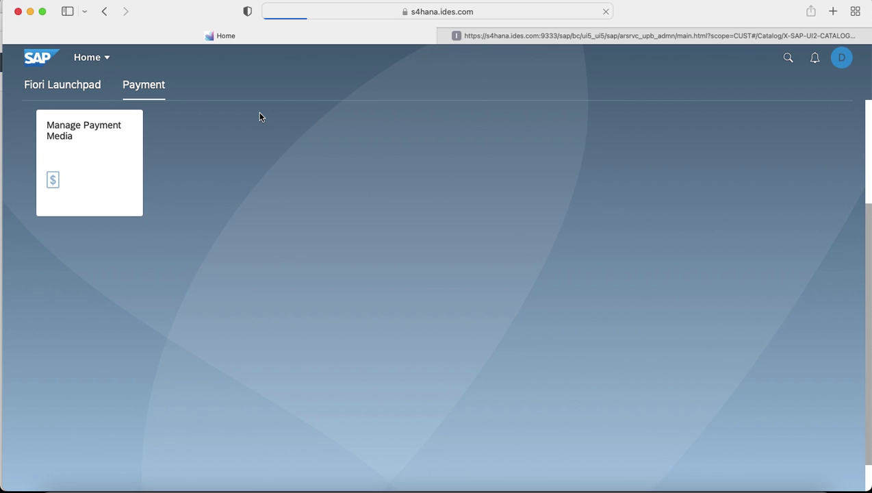